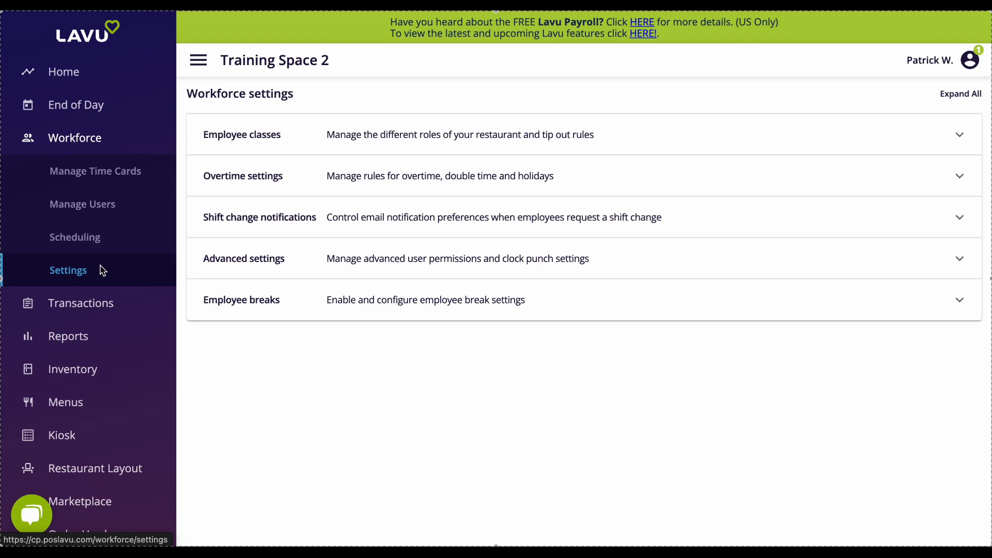
# Step: Open the Server employee class from the workforce employee classes and add a tip out rule
pyautogui.click(316, 140)
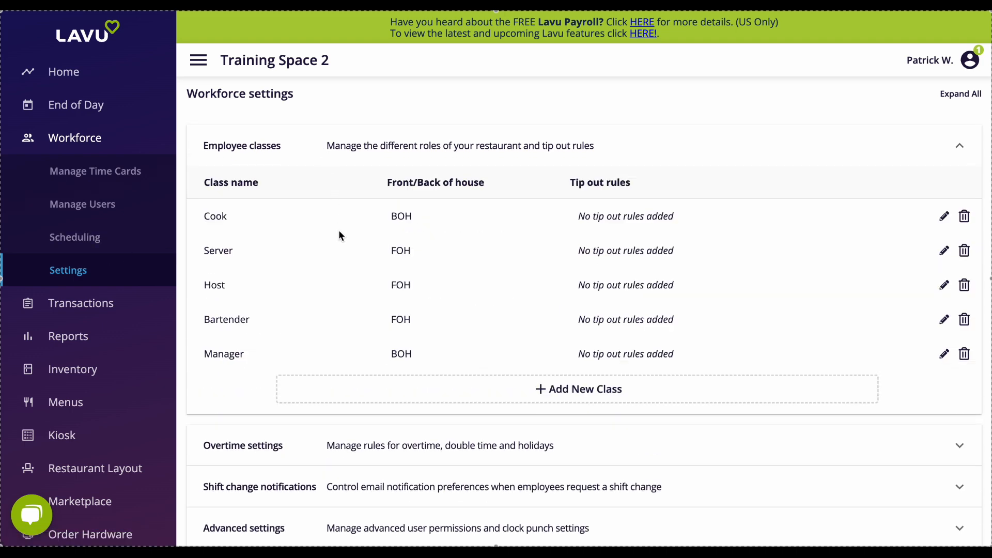
pyautogui.click(339, 252)
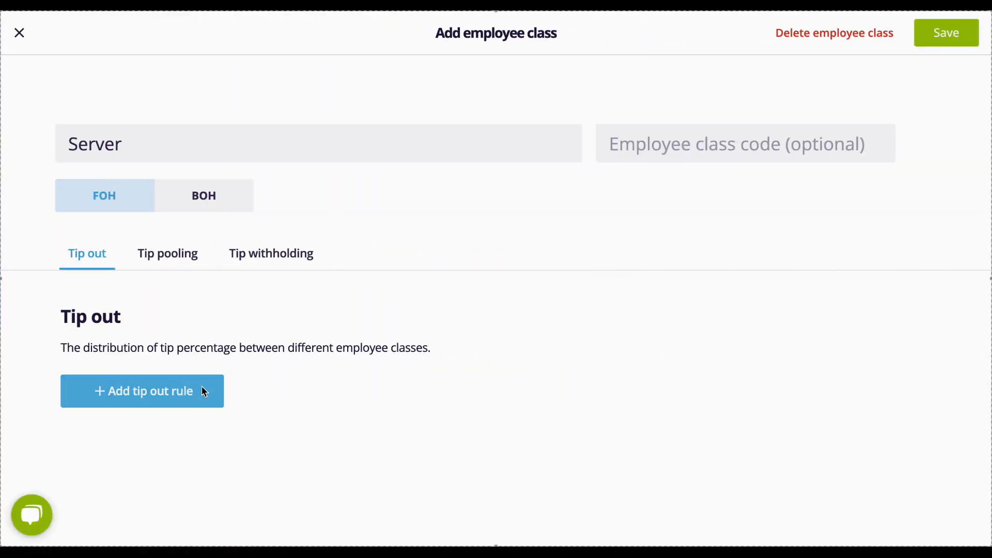
pyautogui.click(186, 403)
pyautogui.scroll(-3, 186, 402)
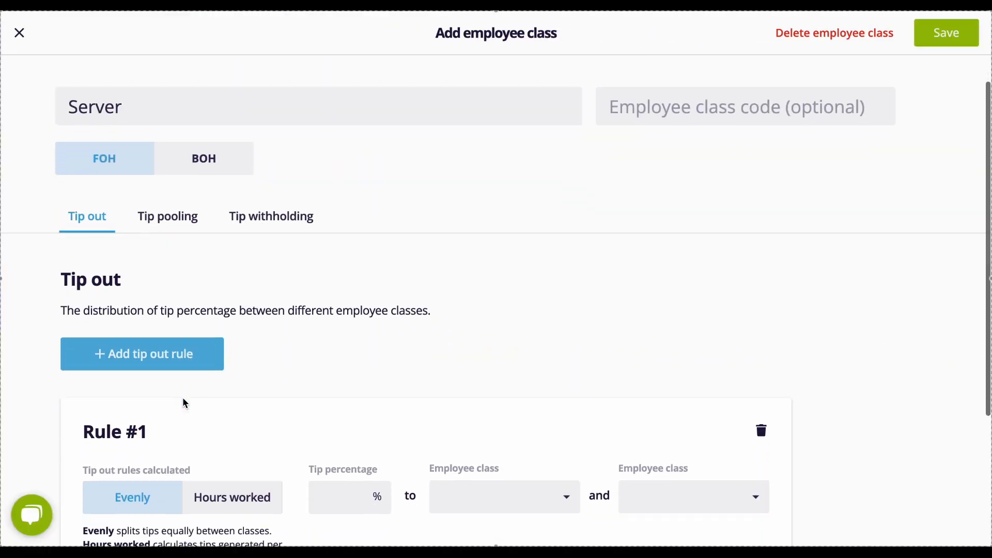
pyautogui.scroll(-2, 186, 403)
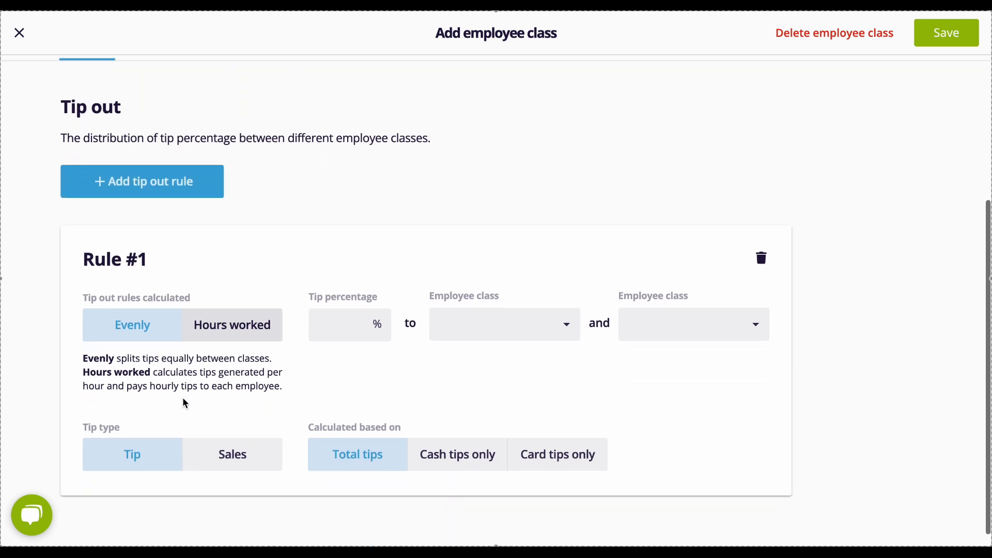
# Step: Set Rule #1 to be calculated by hours worked, giving a 5% tip out to the Busser class
pyautogui.click(222, 339)
pyautogui.click(168, 335)
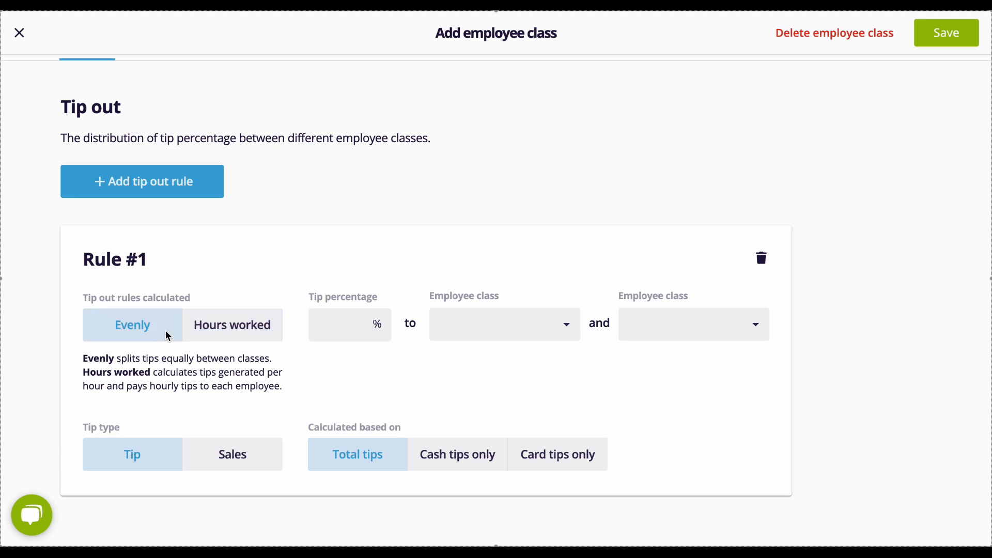
pyautogui.click(196, 338)
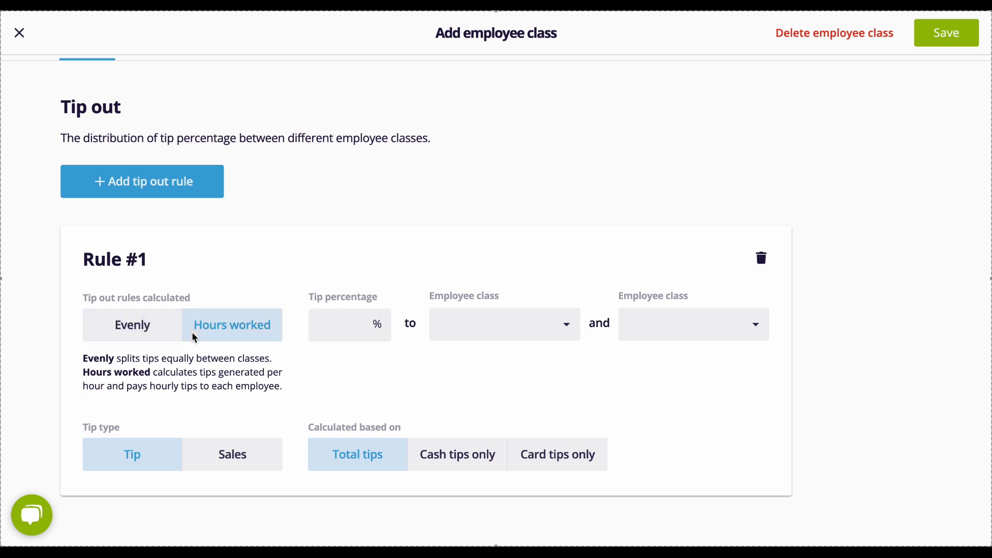
pyautogui.click(341, 339)
pyautogui.write('5')
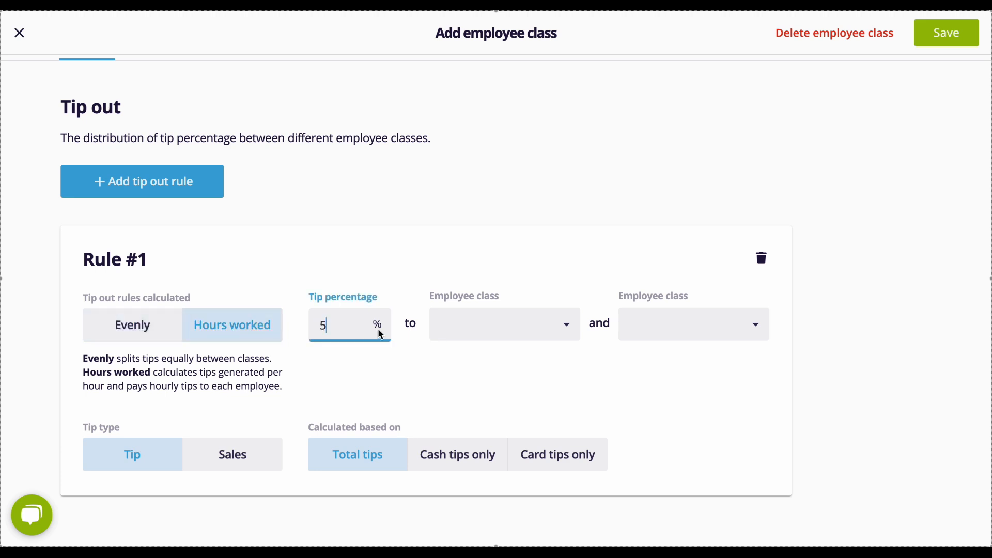
pyautogui.click(571, 330)
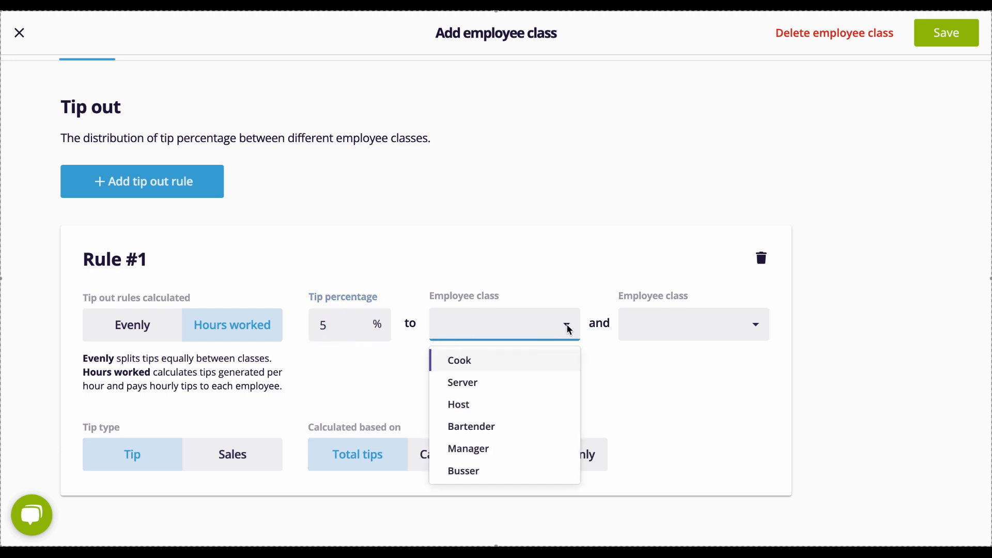
pyautogui.click(497, 475)
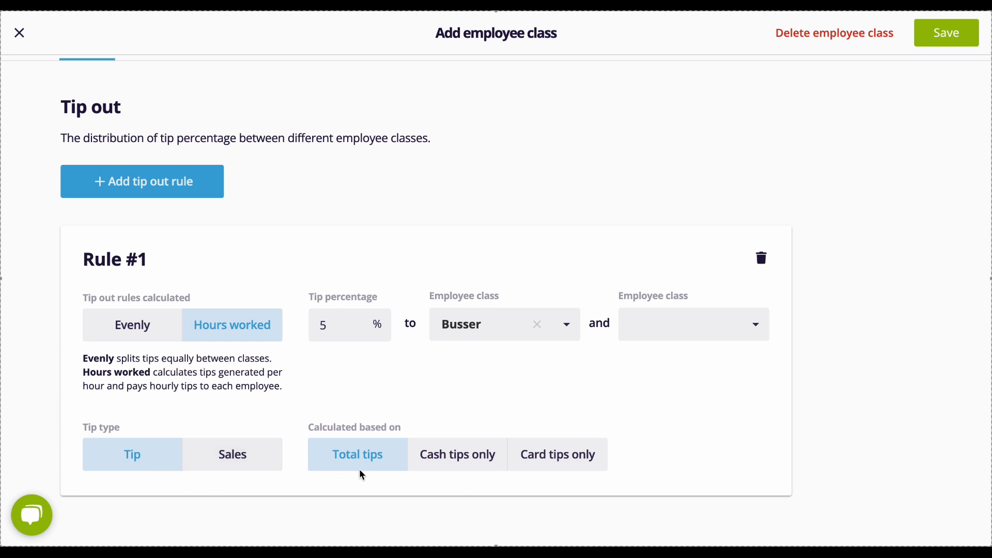
# Step: Try the cash and card tip bases, return Rule #1 to Total tips, and choose Cashier as the second employee class
pyautogui.click(463, 466)
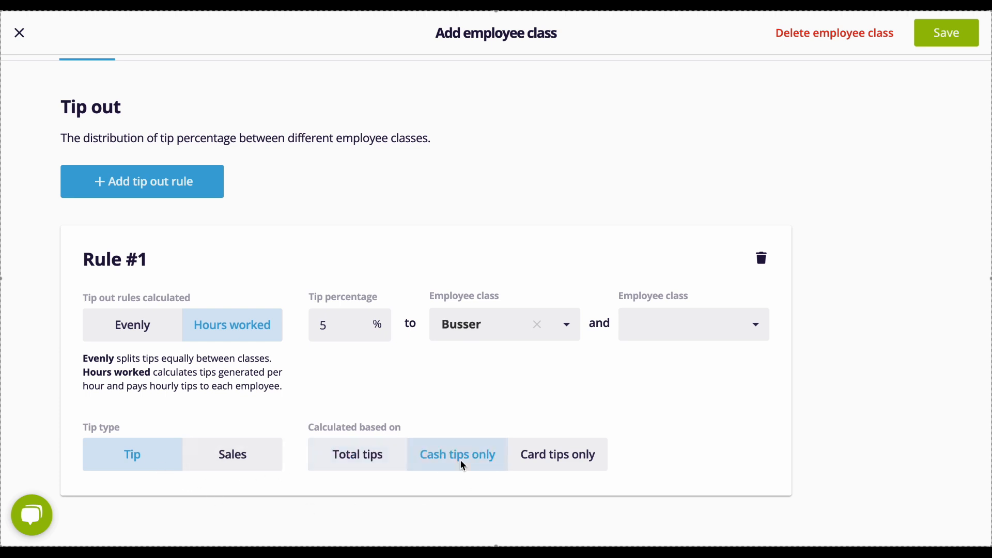
pyautogui.click(534, 458)
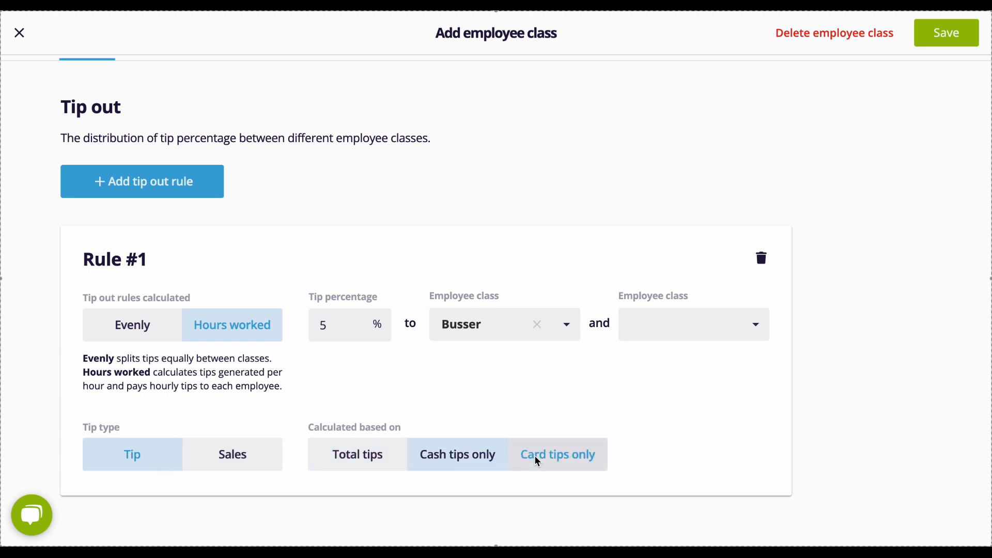
pyautogui.click(390, 464)
pyautogui.click(755, 327)
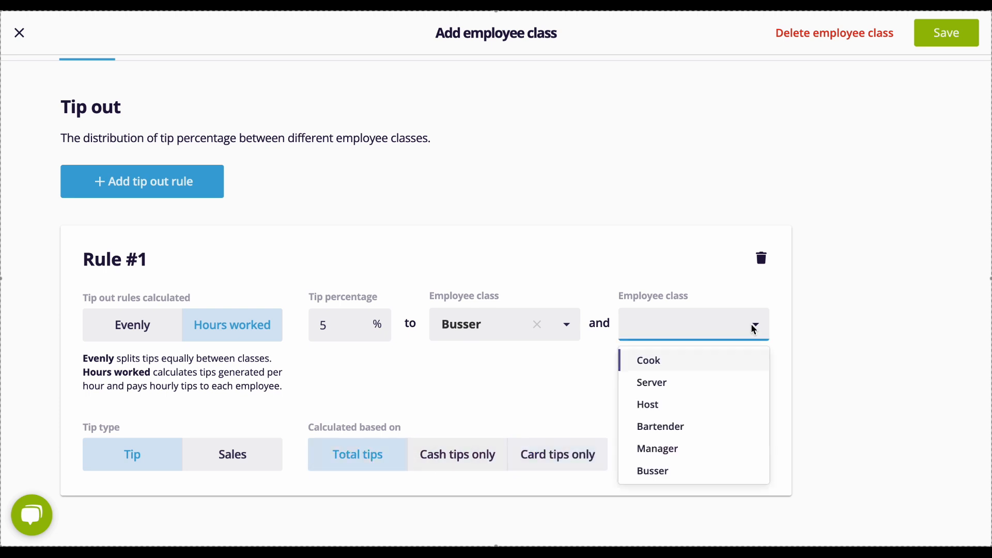
pyautogui.scroll(-2, 672, 398)
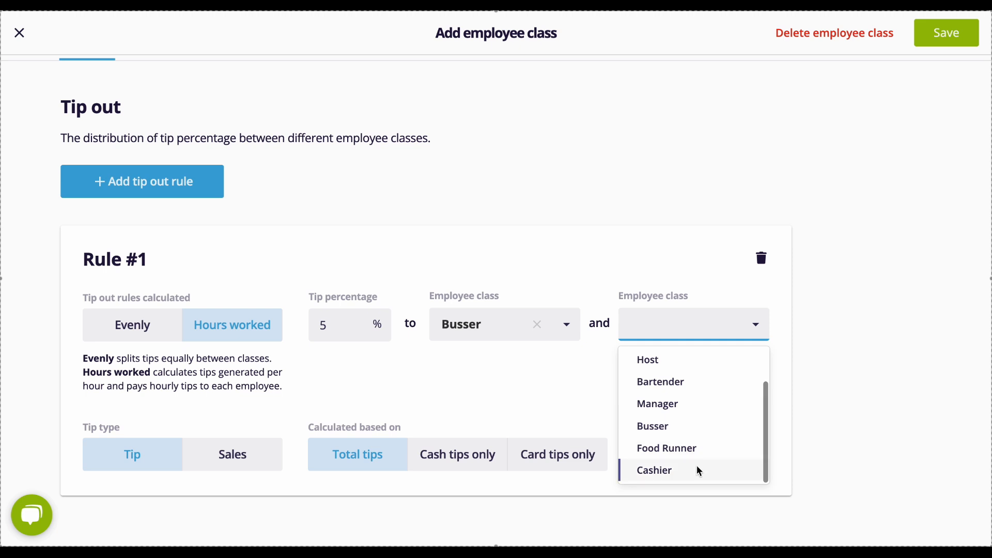
pyautogui.click(701, 472)
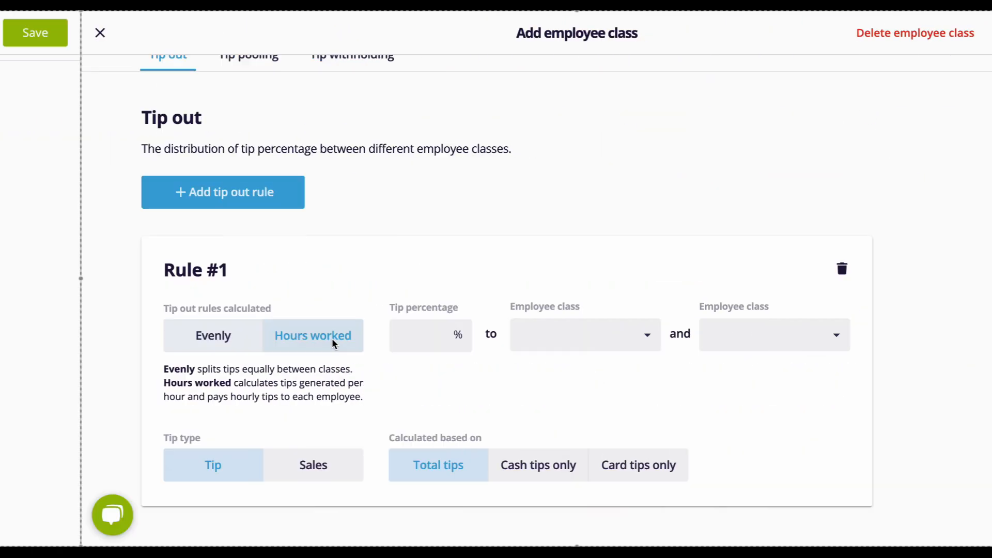
# Step: Set Rule #1's tip percentage to 5% and choose Bartender as the receiving employee class
pyautogui.click(334, 339)
pyautogui.write('5')
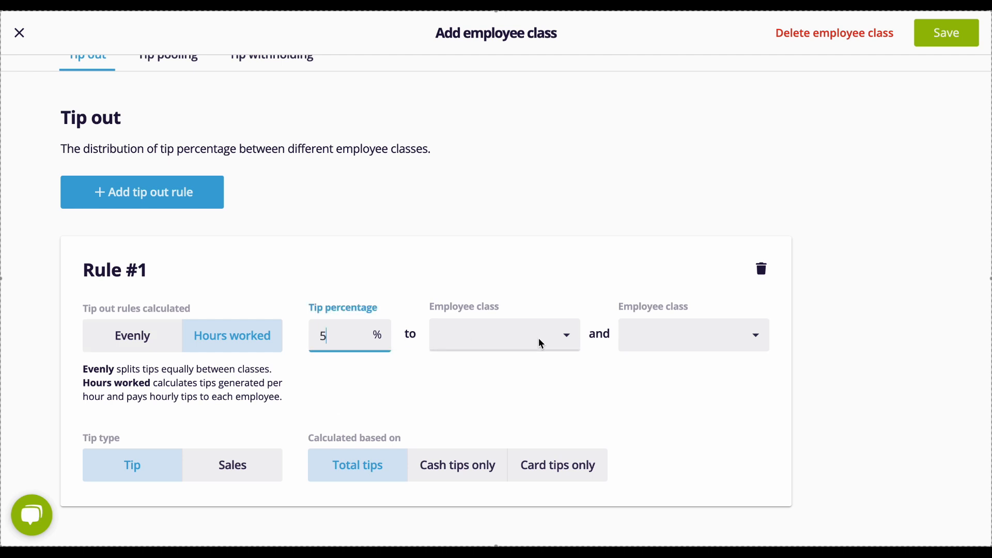
pyautogui.click(532, 343)
pyautogui.click(533, 448)
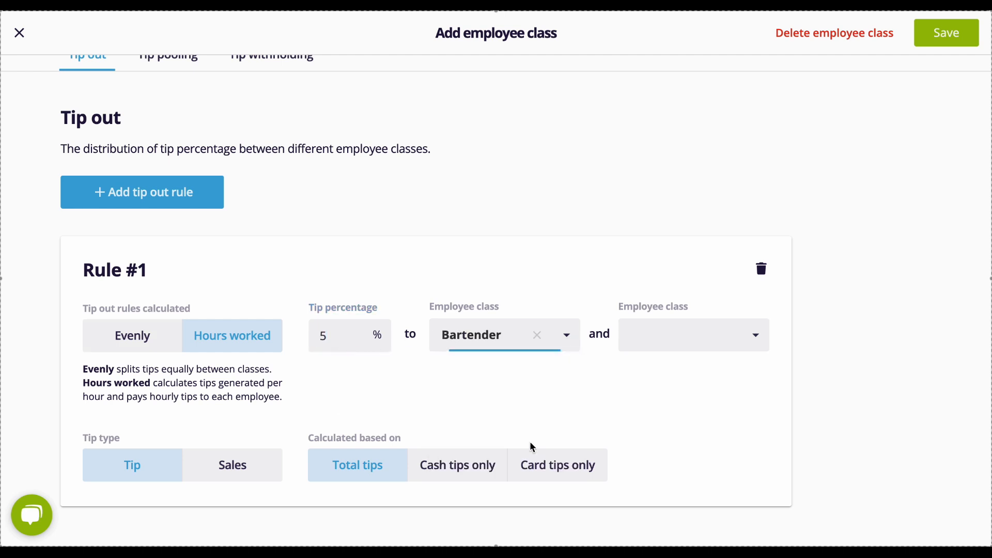
# Step: Change Rule #1's tip type to Sales and calculate it from Super groups
pyautogui.scroll(-1, 482, 411)
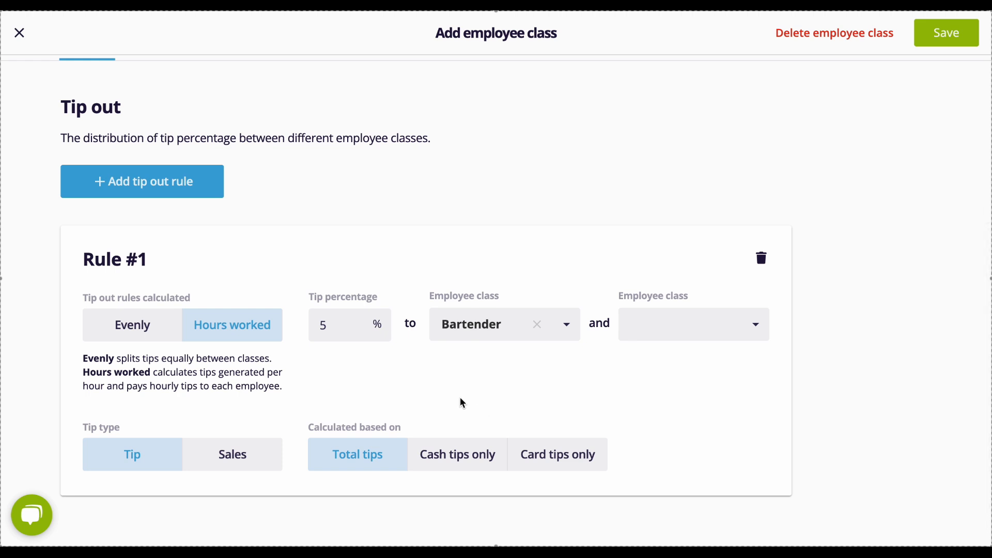
pyautogui.click(250, 460)
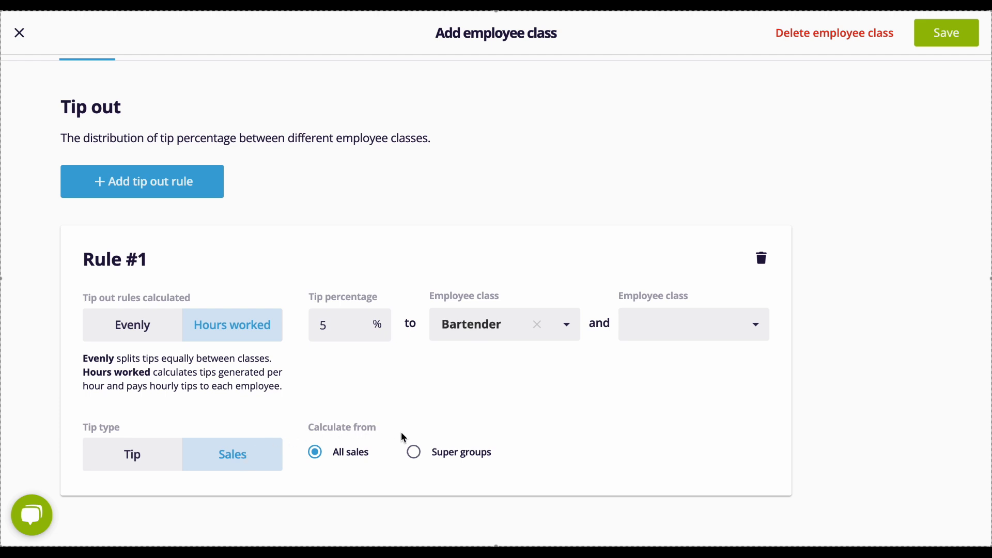
pyautogui.click(415, 456)
pyautogui.scroll(-1, 415, 459)
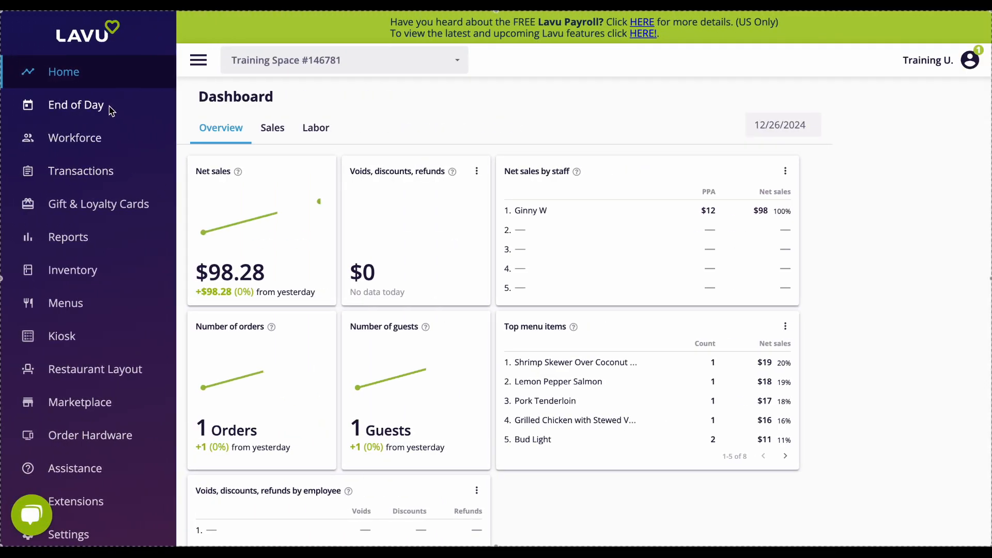
# Step: Open the End of Day overview's Server View and examine the listed server's summary down to the Tip Out section
pyautogui.click(102, 107)
pyautogui.click(89, 147)
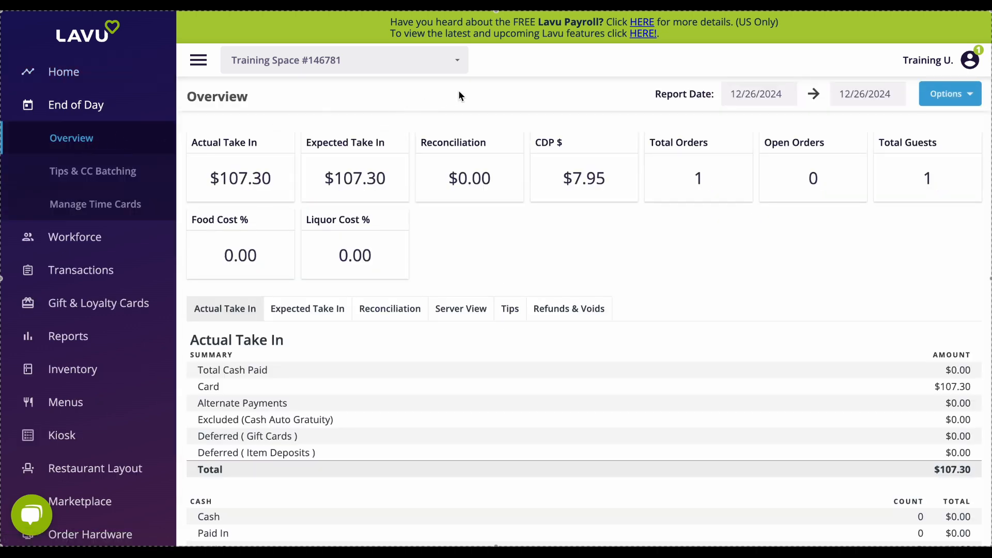
pyautogui.click(455, 310)
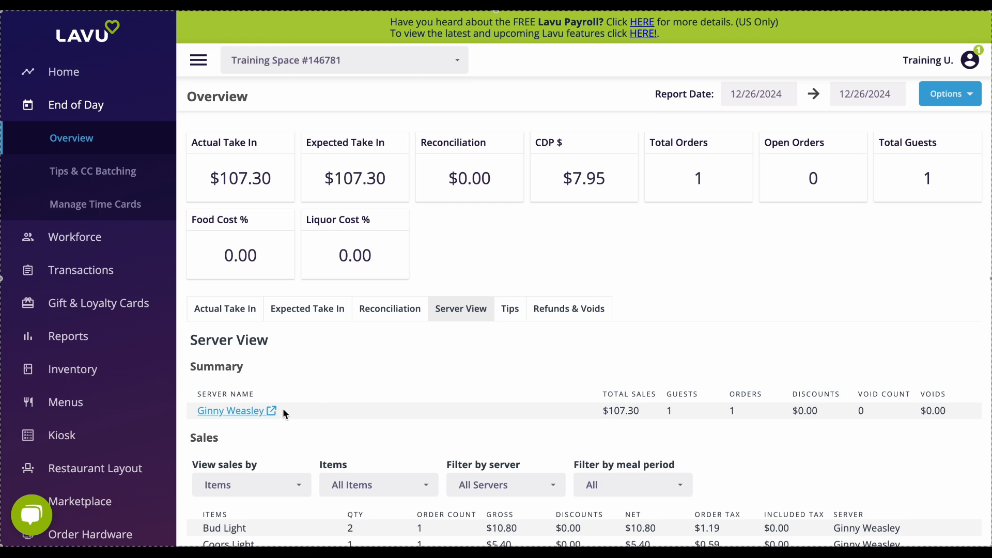
pyautogui.click(249, 414)
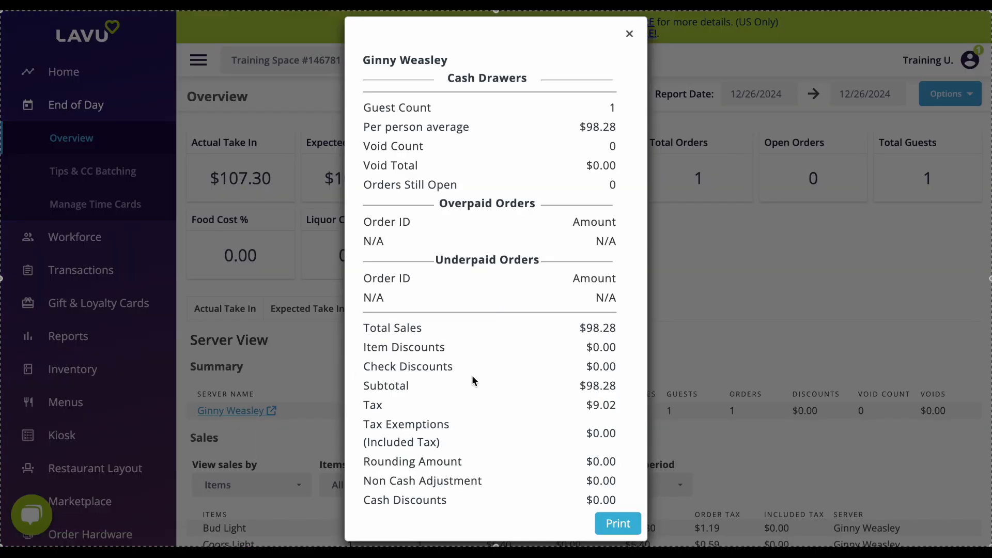
pyautogui.scroll(-2, 549, 383)
pyautogui.scroll(-7, 549, 383)
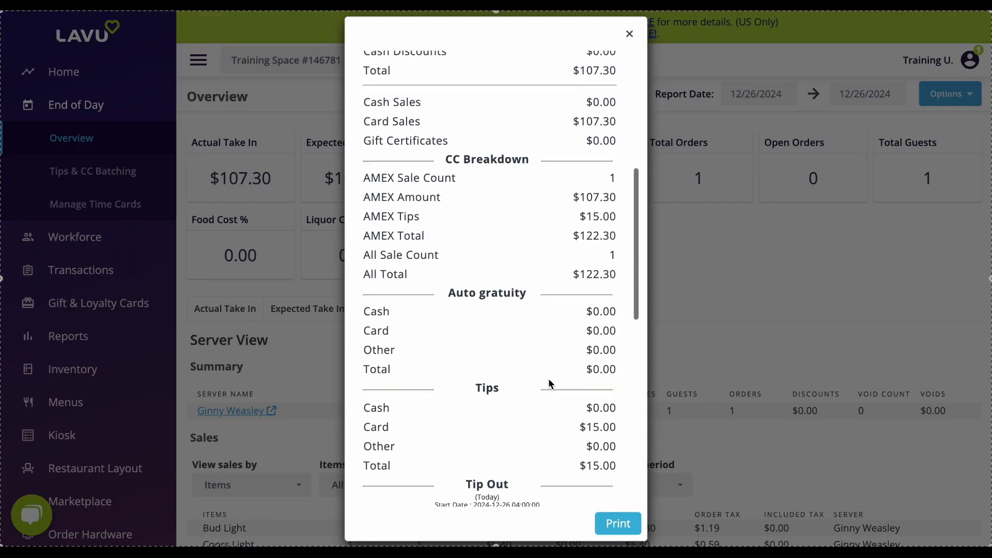
pyautogui.scroll(-4, 549, 383)
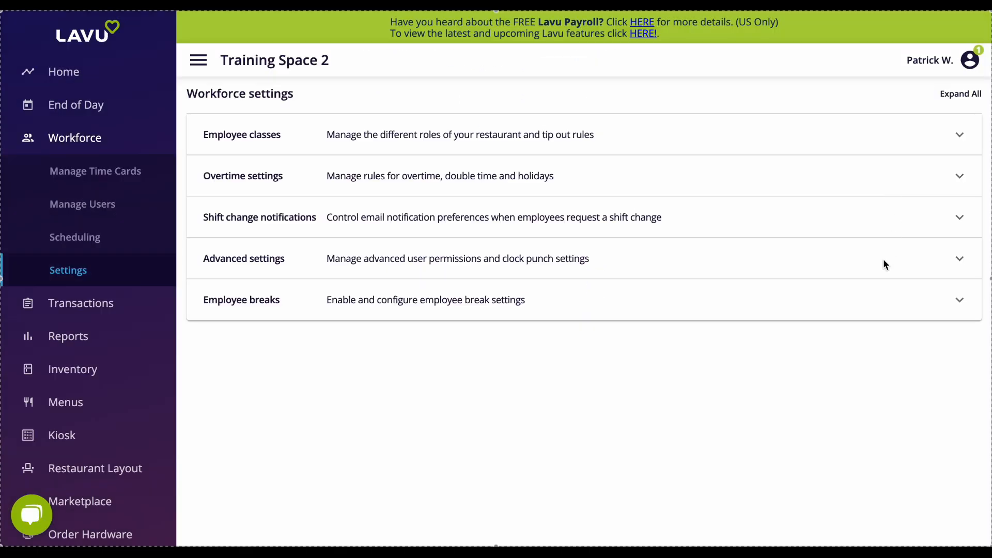
# Step: In the advanced workforce settings, set the time interval for including other employees in server tip out to 1 hour and save
pyautogui.click(883, 260)
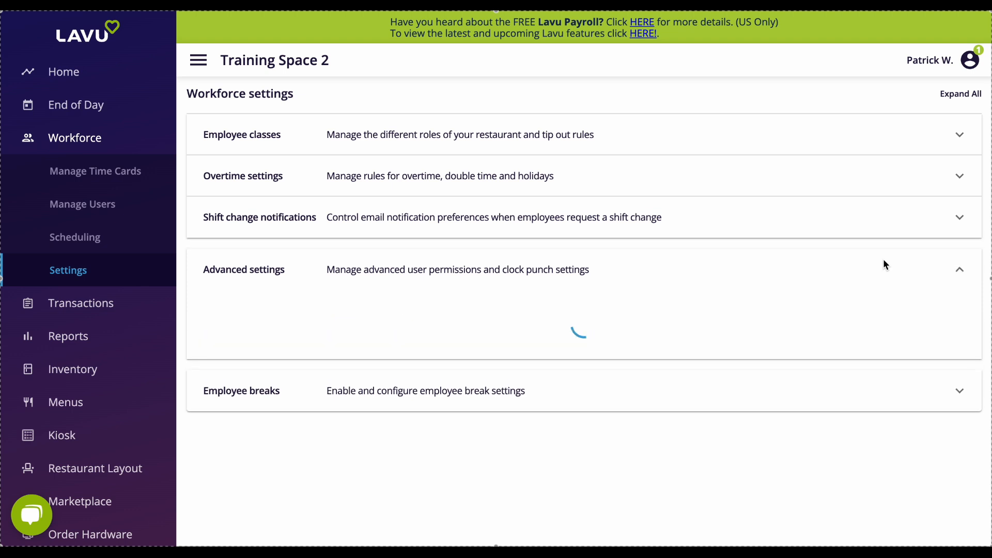
pyautogui.scroll(-3, 853, 298)
pyautogui.scroll(-6, 852, 302)
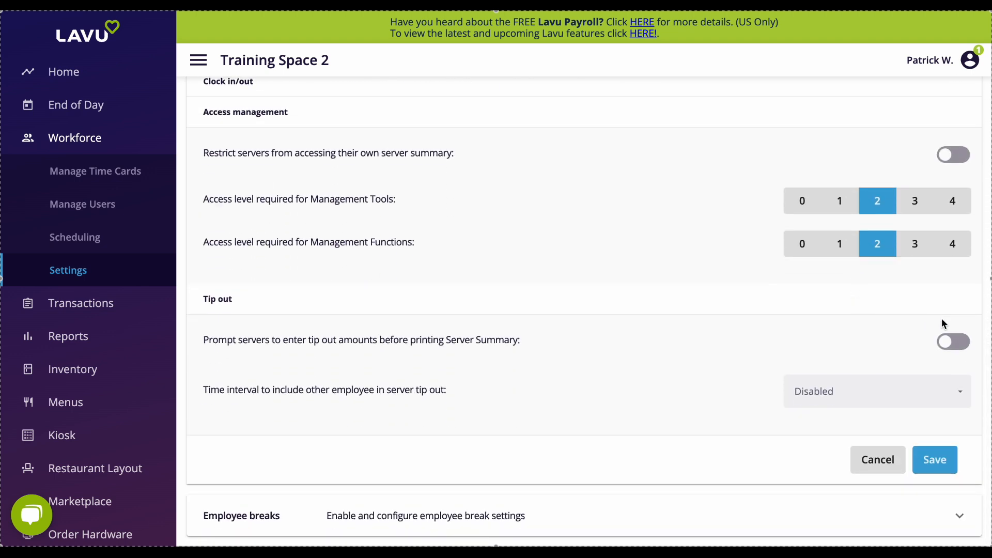
pyautogui.click(954, 399)
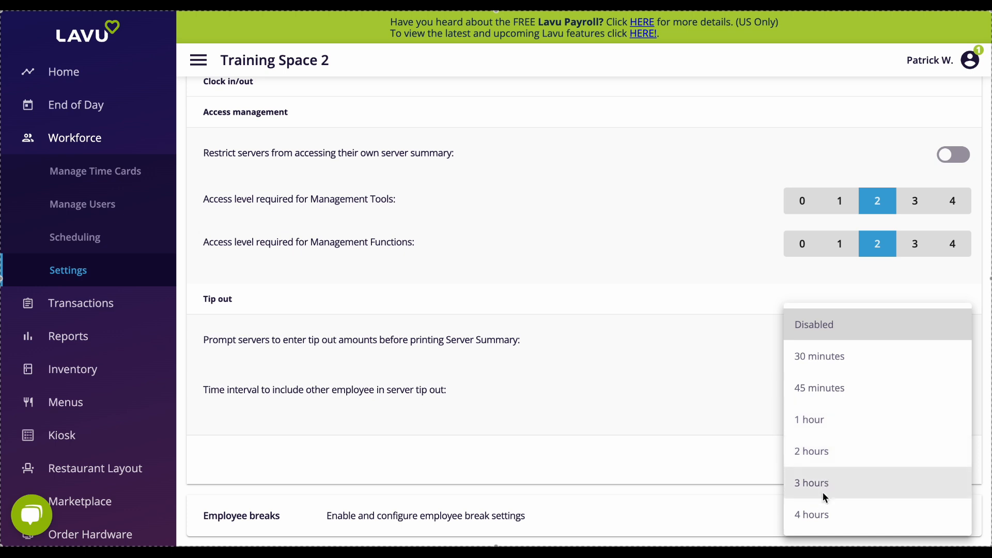
pyautogui.click(846, 423)
pyautogui.click(919, 467)
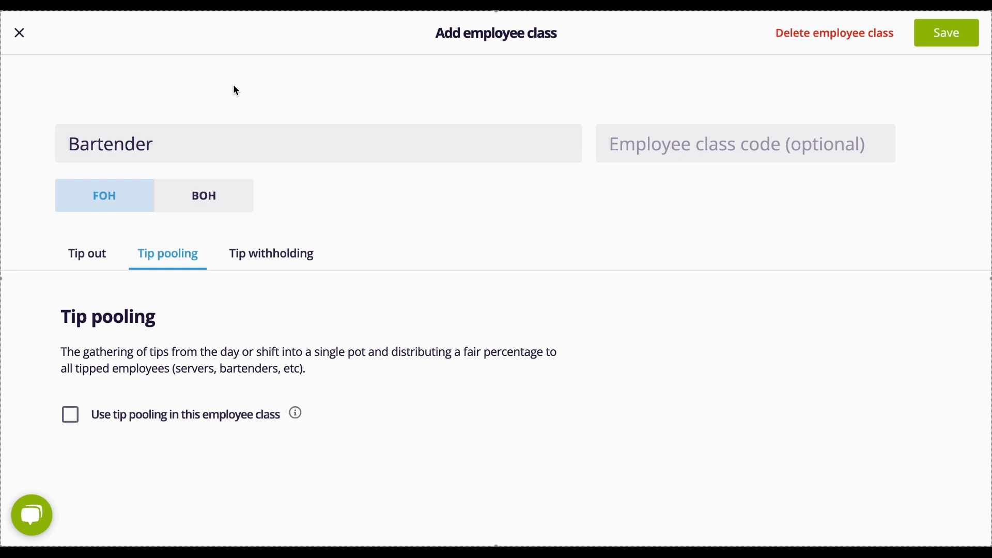
# Step: Enable tip pooling for the Bartender class, including the amount owed in tip sharing, and calculate it by hours worked
pyautogui.click(71, 415)
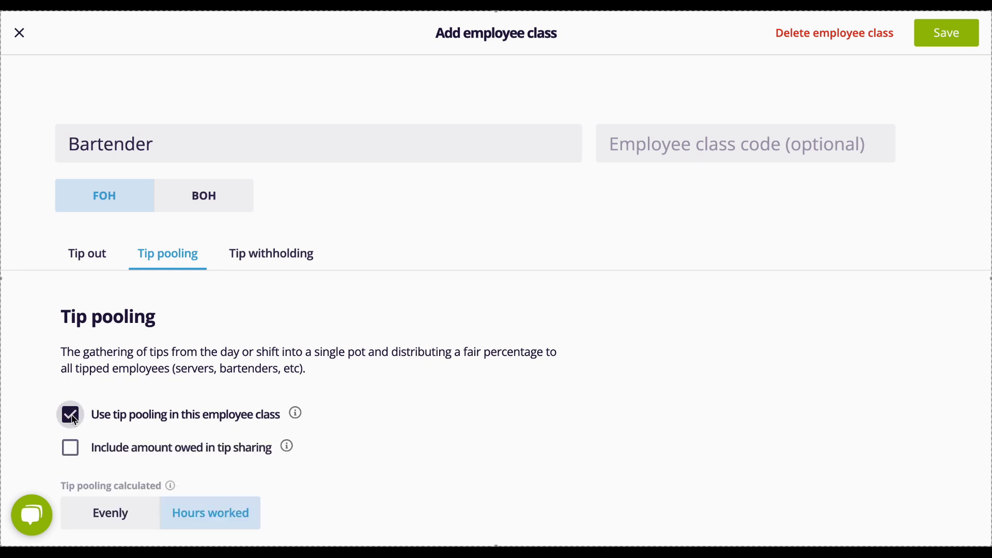
pyautogui.click(70, 447)
pyautogui.scroll(-1, 70, 456)
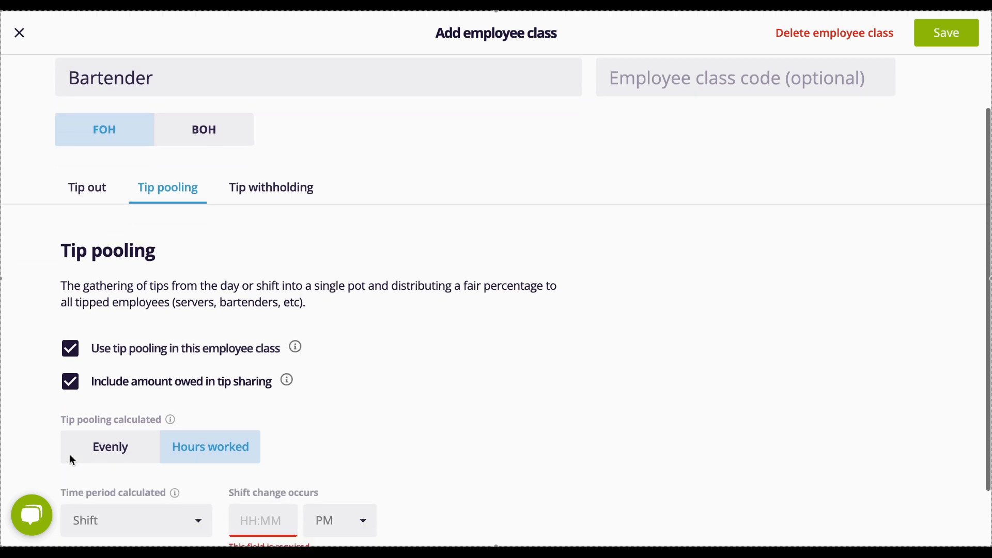
pyautogui.scroll(-1, 72, 460)
pyautogui.click(140, 398)
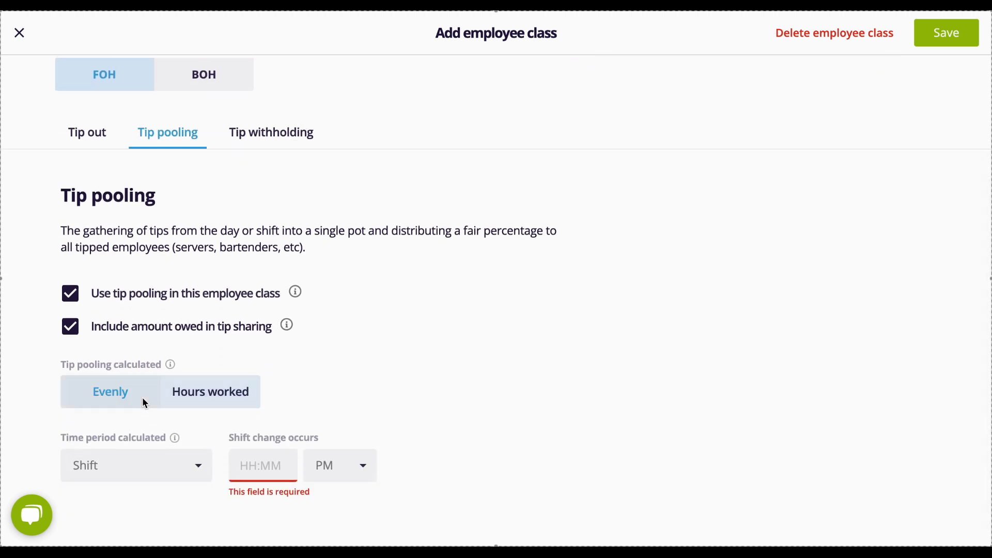
pyautogui.click(172, 398)
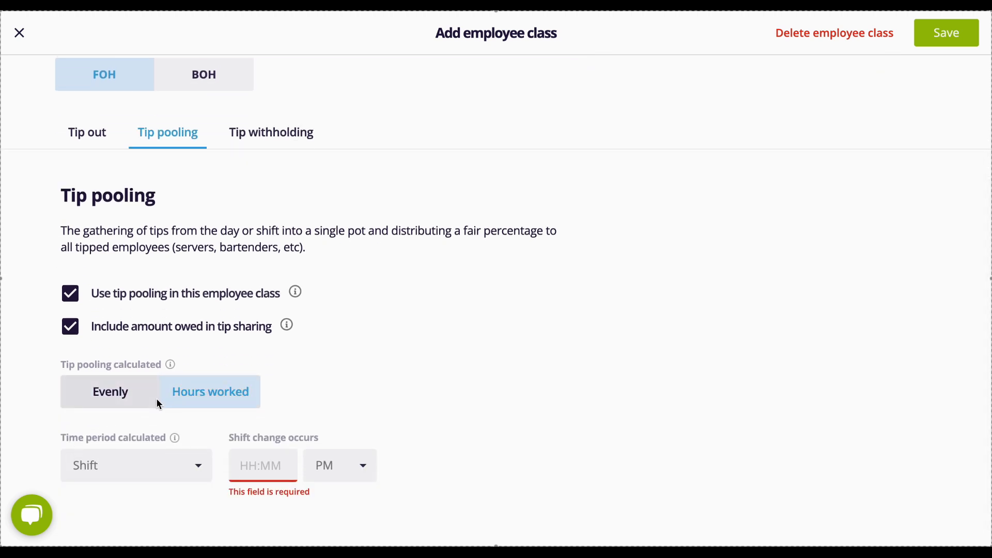
# Step: Set the tip pooling shift change to occur at 04:00 PM
pyautogui.click(247, 467)
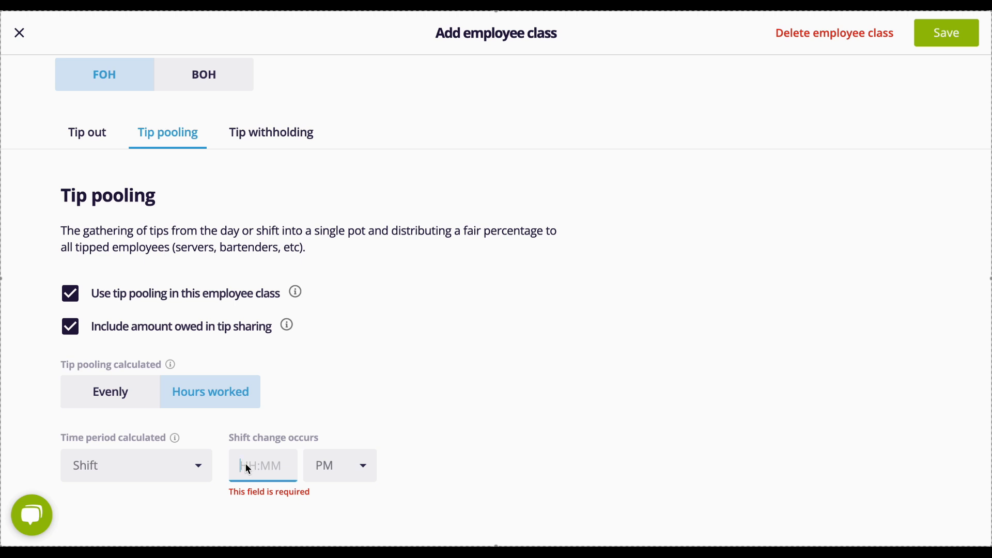
pyautogui.write('04:00')
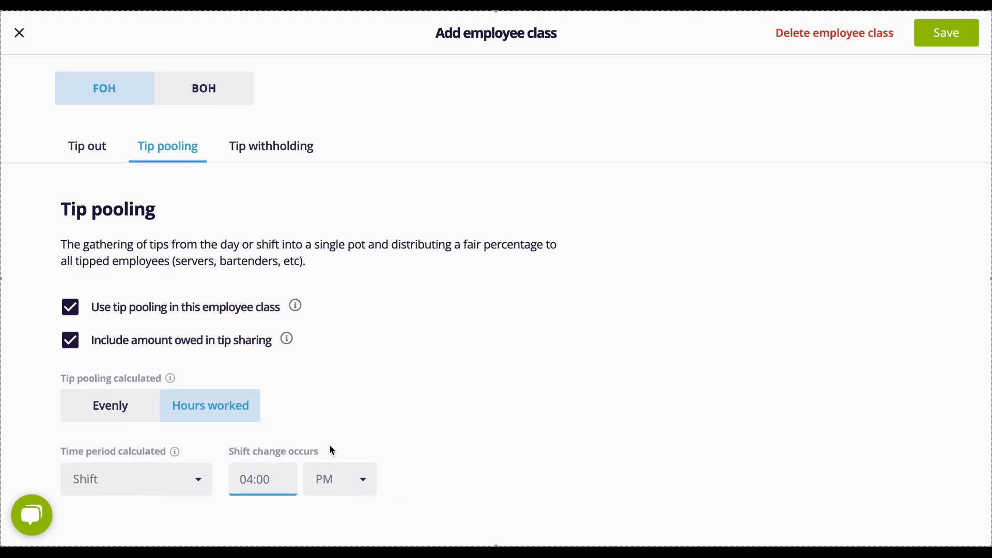
pyautogui.click(369, 476)
pyautogui.click(354, 532)
# Step: Set the Bartender class's tip pooling time period to Weekly and open the choices for the work week's starting day
pyautogui.click(201, 481)
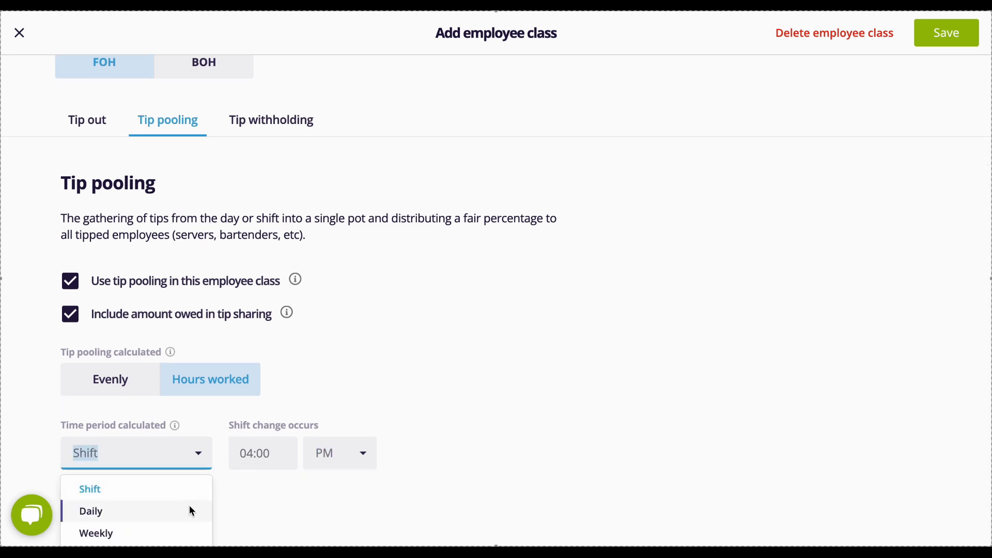
pyautogui.click(191, 510)
pyautogui.click(197, 484)
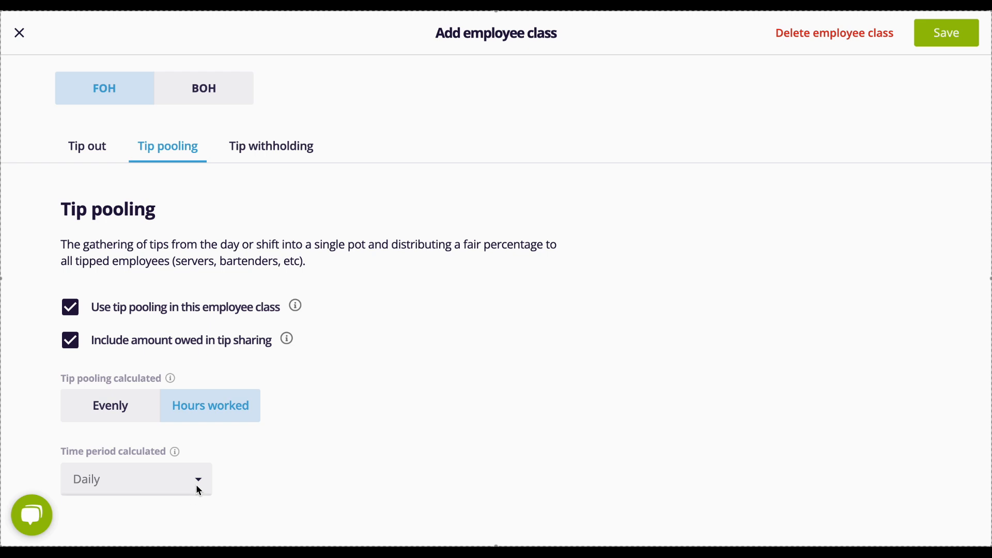
pyautogui.click(177, 530)
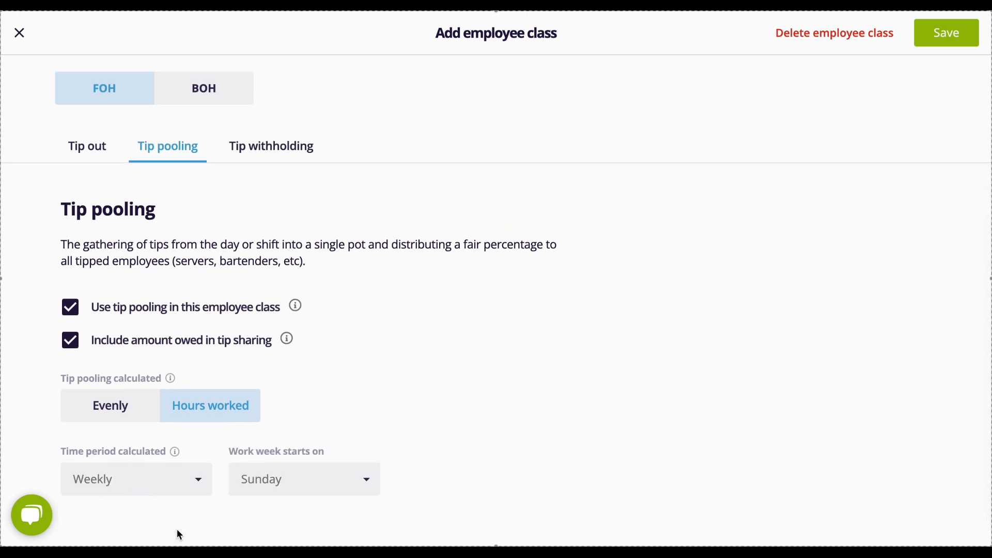
pyautogui.click(366, 482)
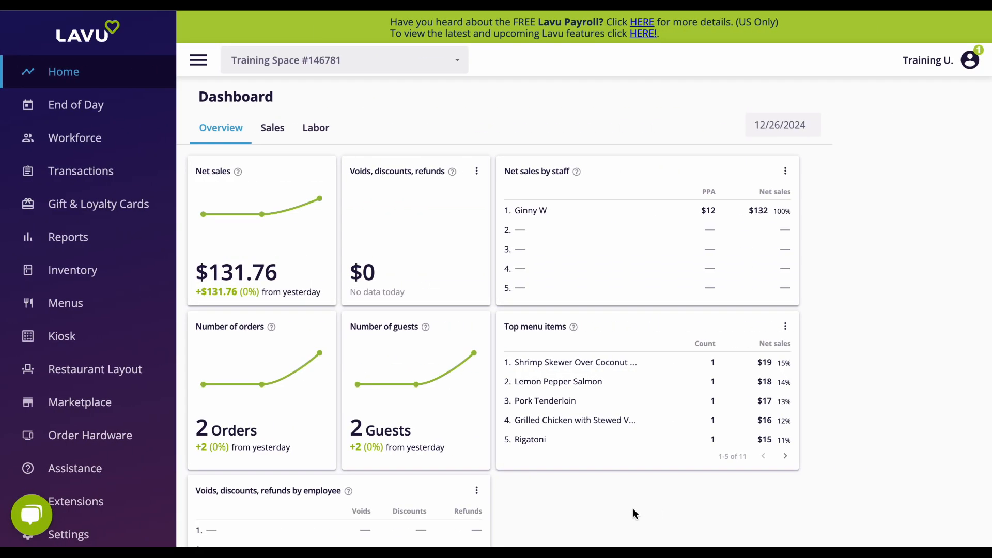
# Step: Open the Tip Sharing report in the Sales & Payments reports for 12/23/2024 and examine the total tips earned by each bartender
pyautogui.click(61, 237)
pyautogui.click(95, 275)
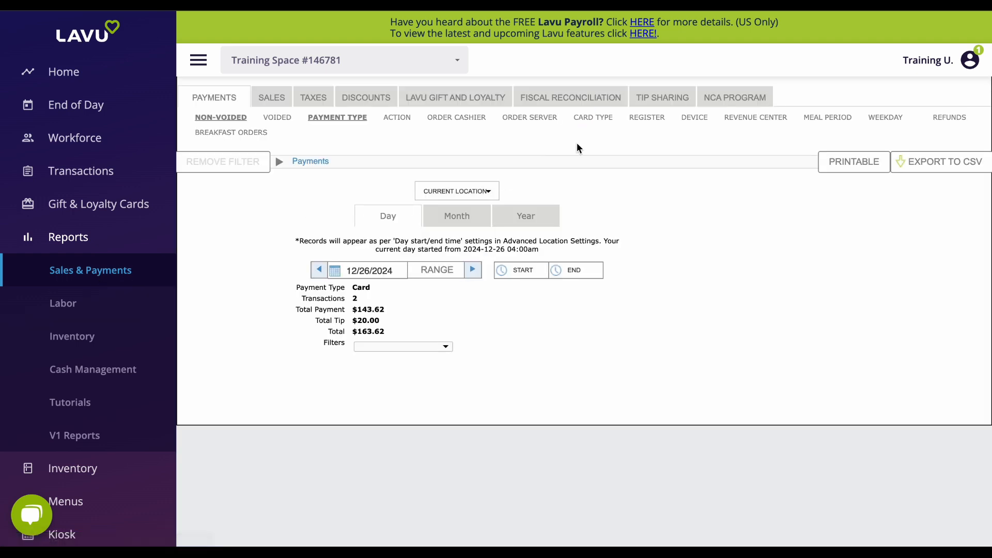
pyautogui.click(655, 100)
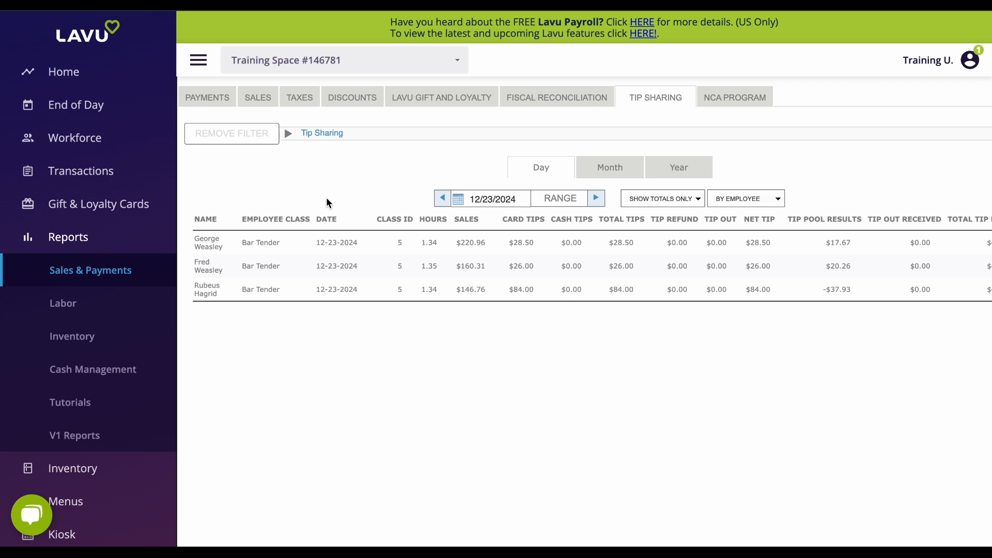
pyautogui.click(198, 60)
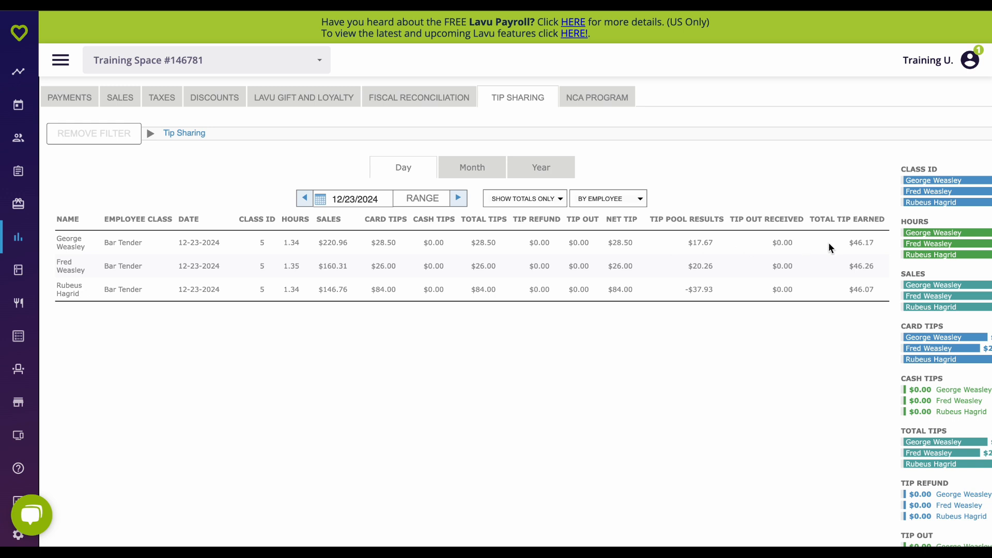
pyautogui.moveTo(829, 241); pyautogui.dragTo(893, 266)
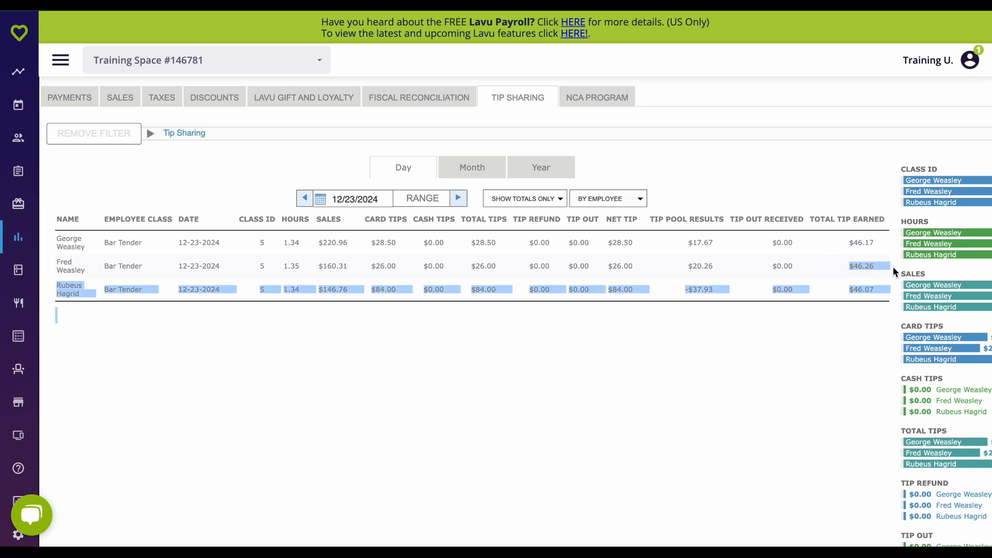
pyautogui.click(850, 297)
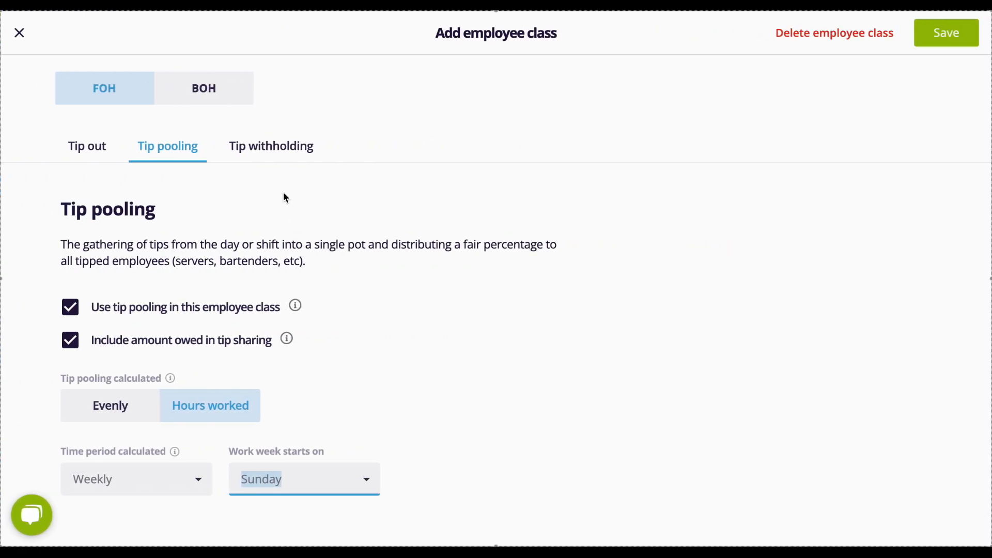
# Step: Set the tip refund percentage in the Bartender class's tip withholding settings to 2%
pyautogui.click(268, 149)
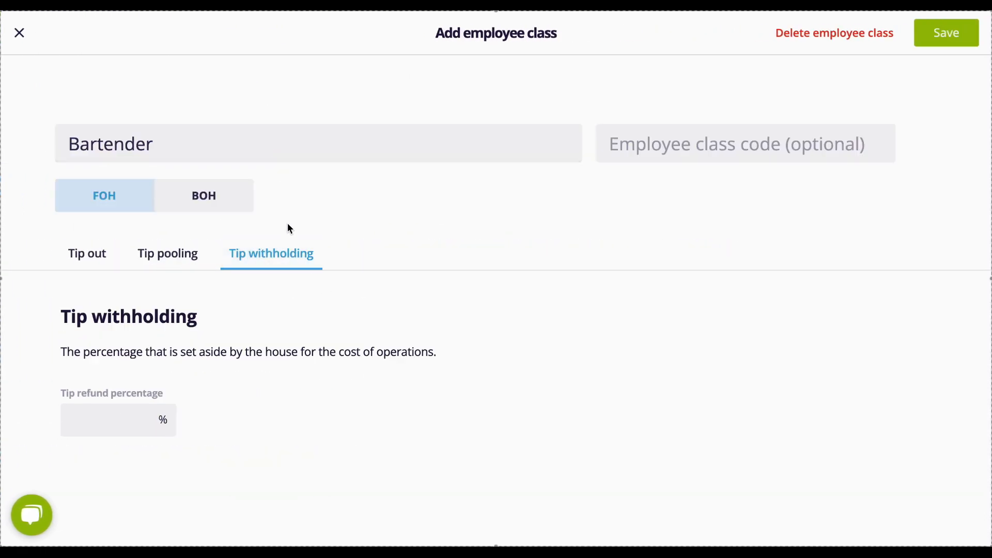
pyautogui.click(129, 418)
pyautogui.write('2')
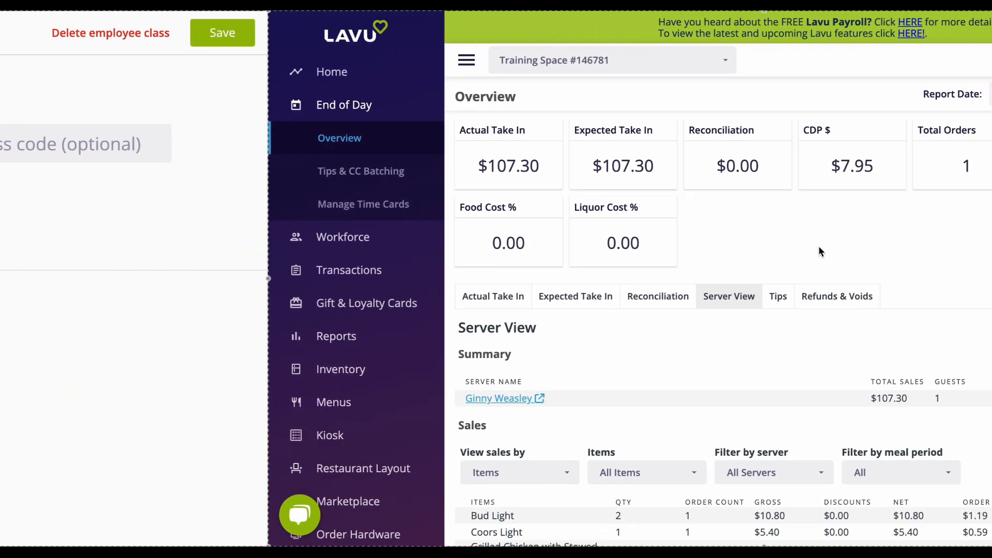
# Step: Open the listed server's summary from the End of Day Server View and examine the tip refunds in its Tips Summary section
pyautogui.scroll(-3, 552, 251)
pyautogui.click(267, 313)
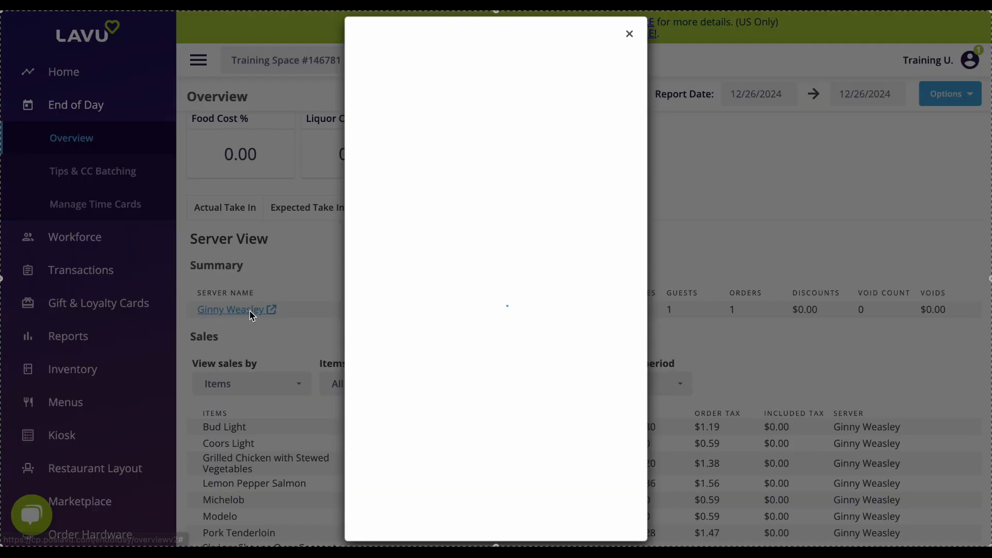
pyautogui.scroll(-3, 607, 322)
pyautogui.scroll(-6, 608, 325)
pyautogui.scroll(-4, 607, 323)
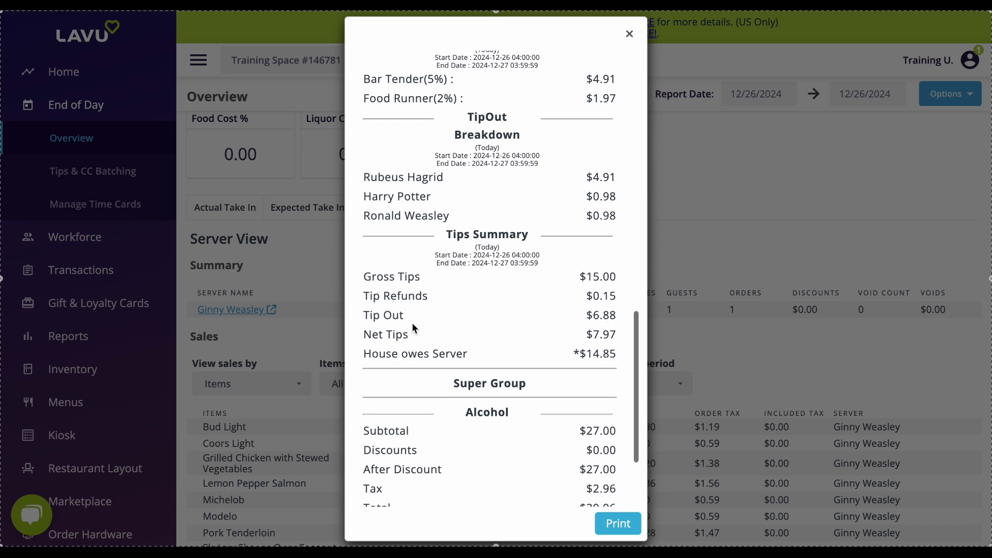